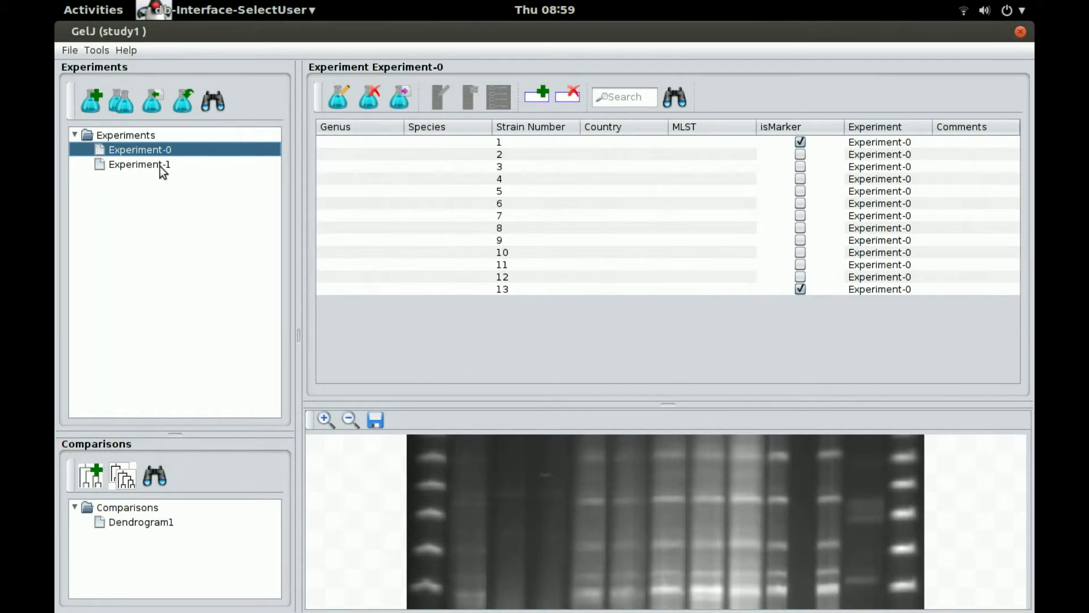
# - Add the population genetics field to the lanes of Experiment-0
pyautogui.moveTo(160, 167)
pyautogui.click(97, 50)
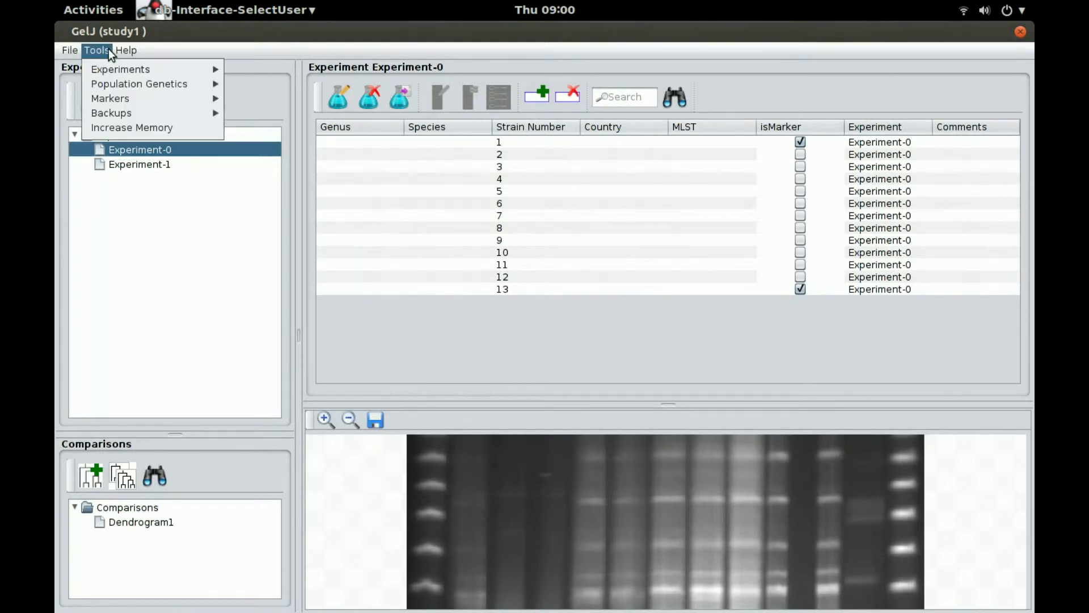
pyautogui.moveTo(105, 86)
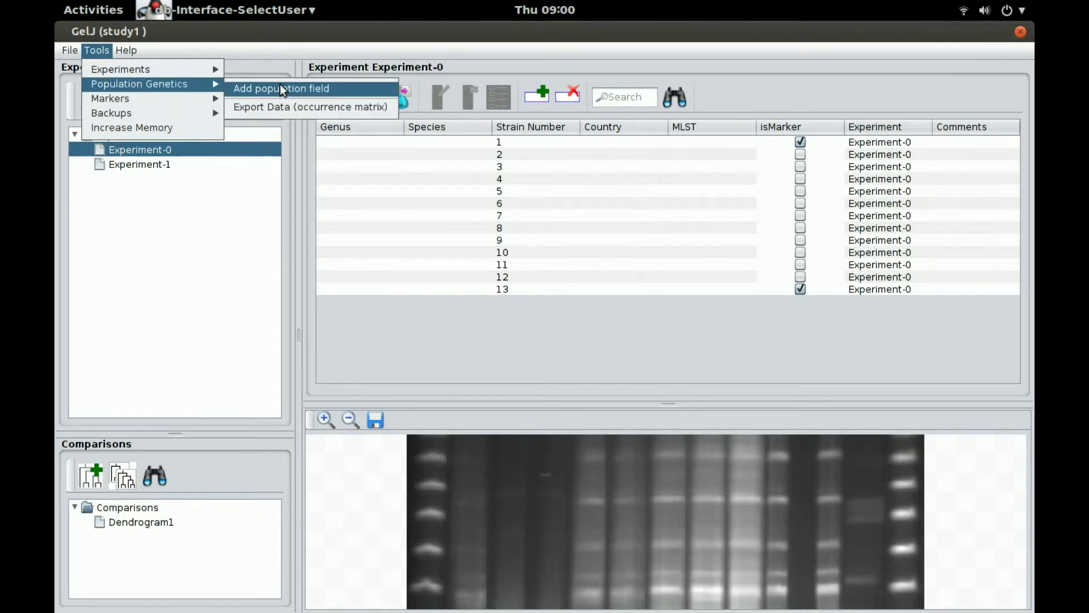
pyautogui.click(336, 94)
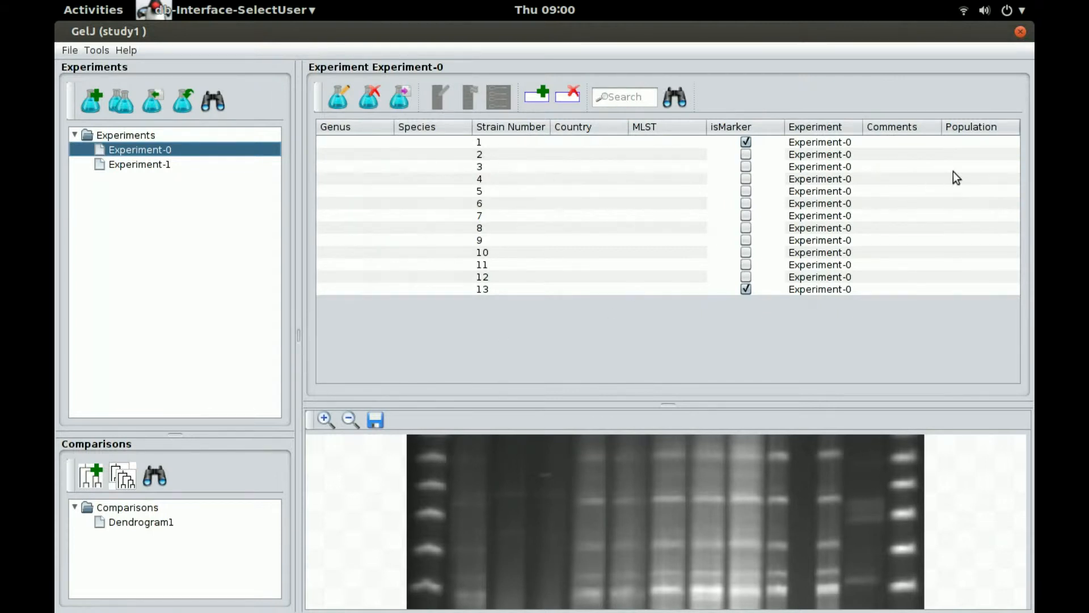
# - Set the population of strain 1 to G1 and of strain 3 to G2
pyautogui.doubleClick(976, 144)
pyautogui.write('G1')
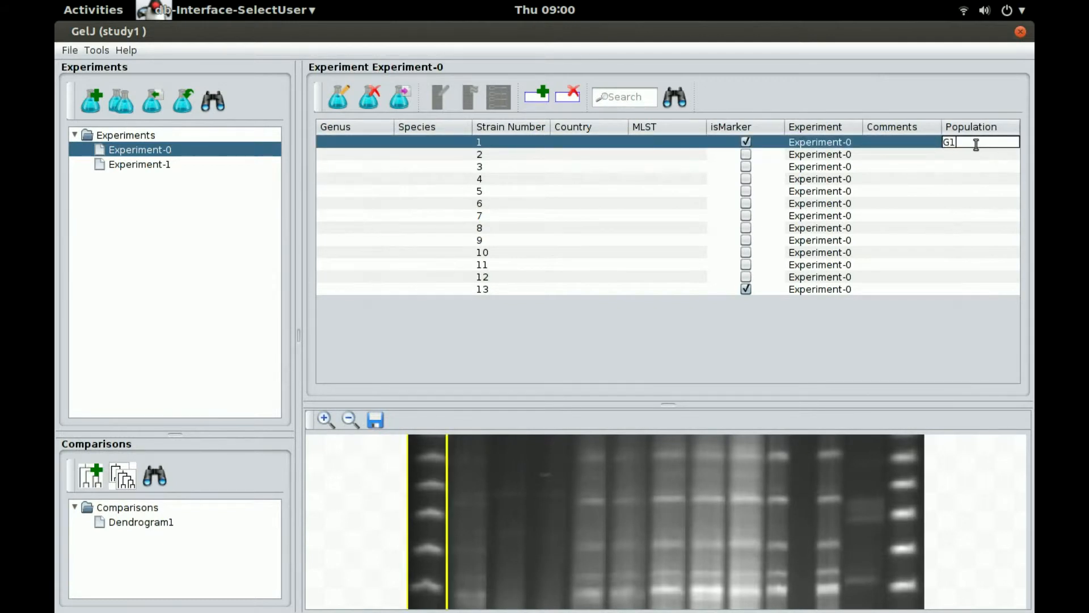
pyautogui.press('Return')
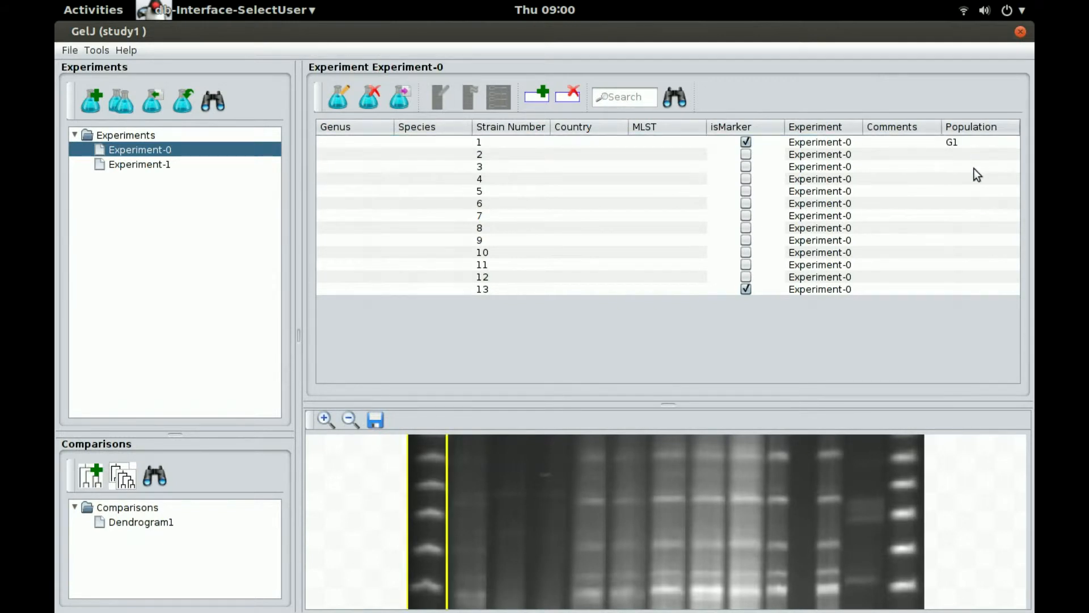
pyautogui.doubleClick(974, 167)
pyautogui.write('G2')
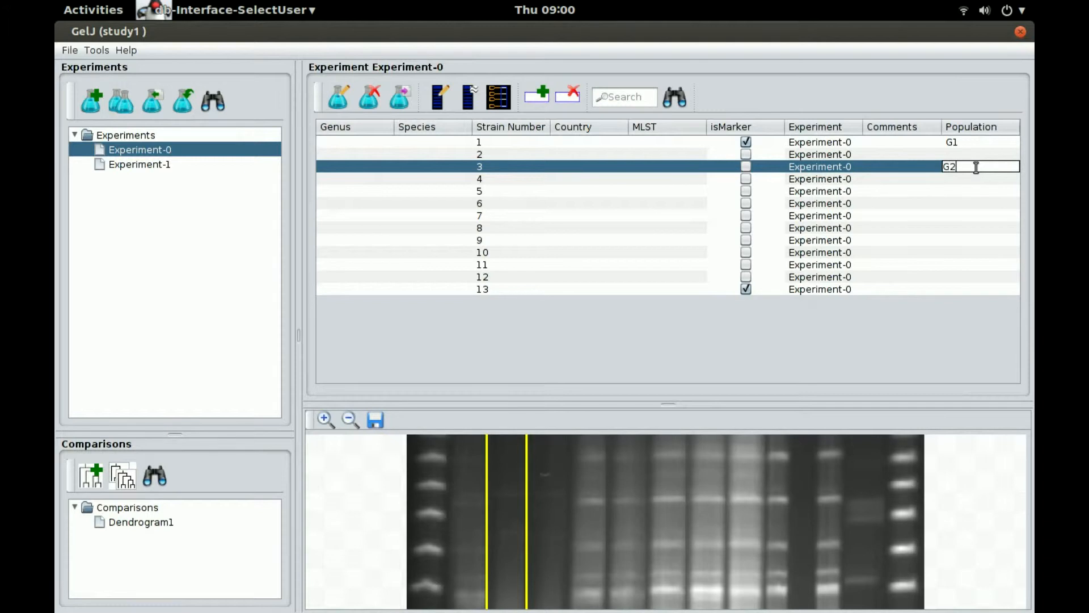
pyautogui.press('Return')
# - Assign population G1 to strains 8 and 11, writing the group name with a capital G
pyautogui.doubleClick(993, 227)
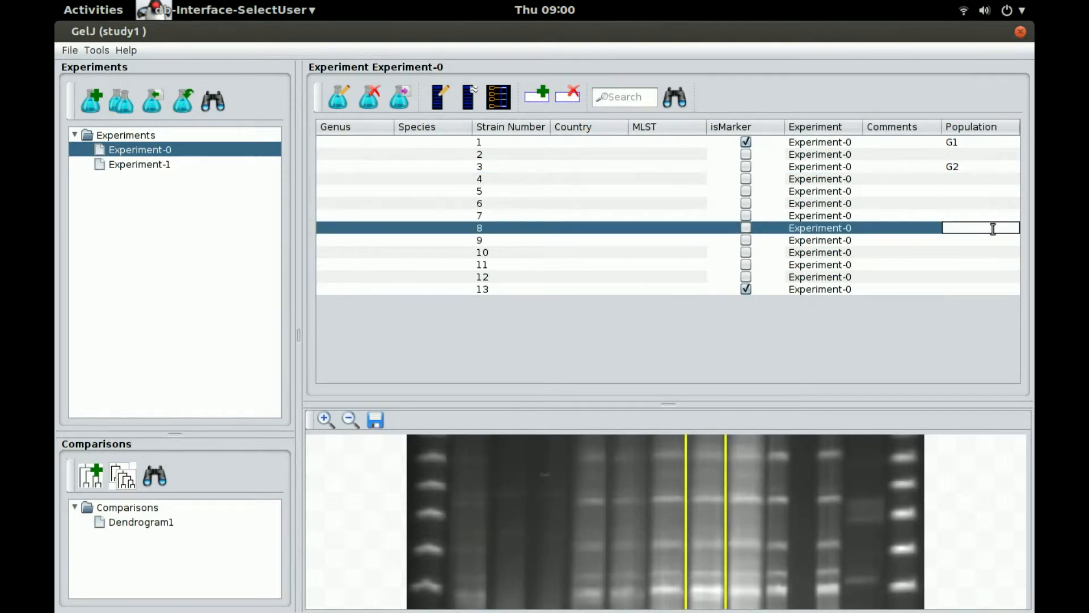
pyautogui.write('G1')
pyautogui.press('Return')
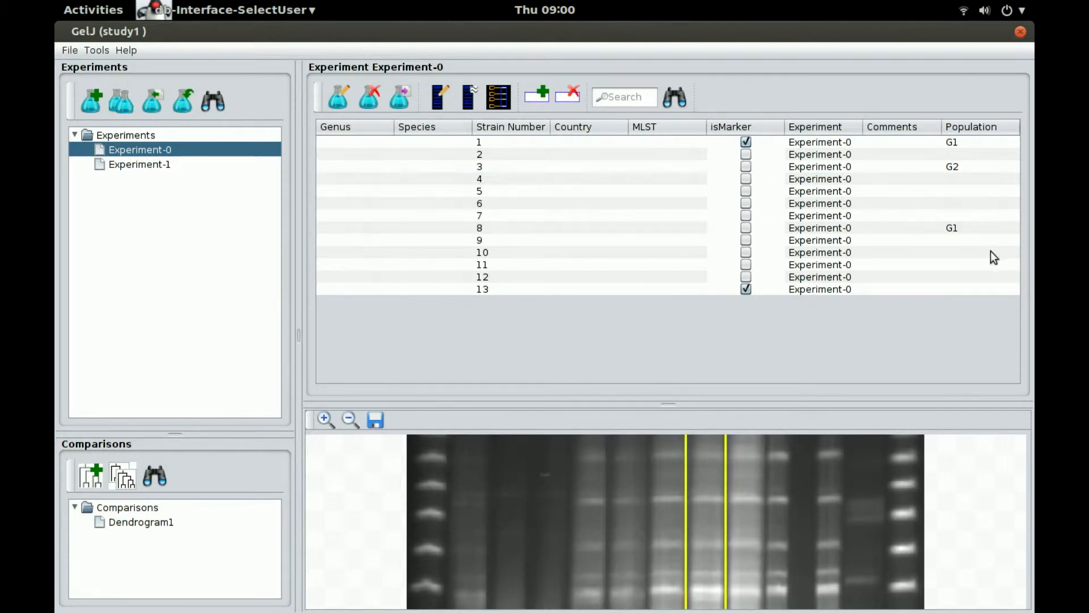
pyautogui.doubleClick(992, 265)
pyautogui.write('g1')
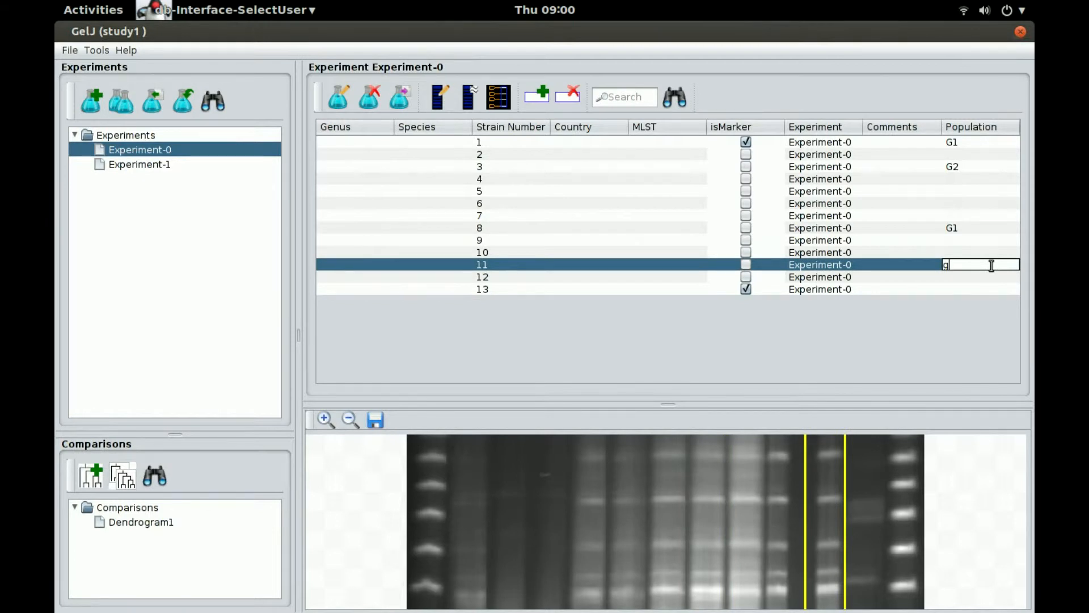
pyautogui.press('Return')
pyautogui.click(989, 264)
pyautogui.doubleClick(990, 265)
pyautogui.press('BackSpace')
pyautogui.press('BackSpace')
pyautogui.write('G1')
pyautogui.press('Return')
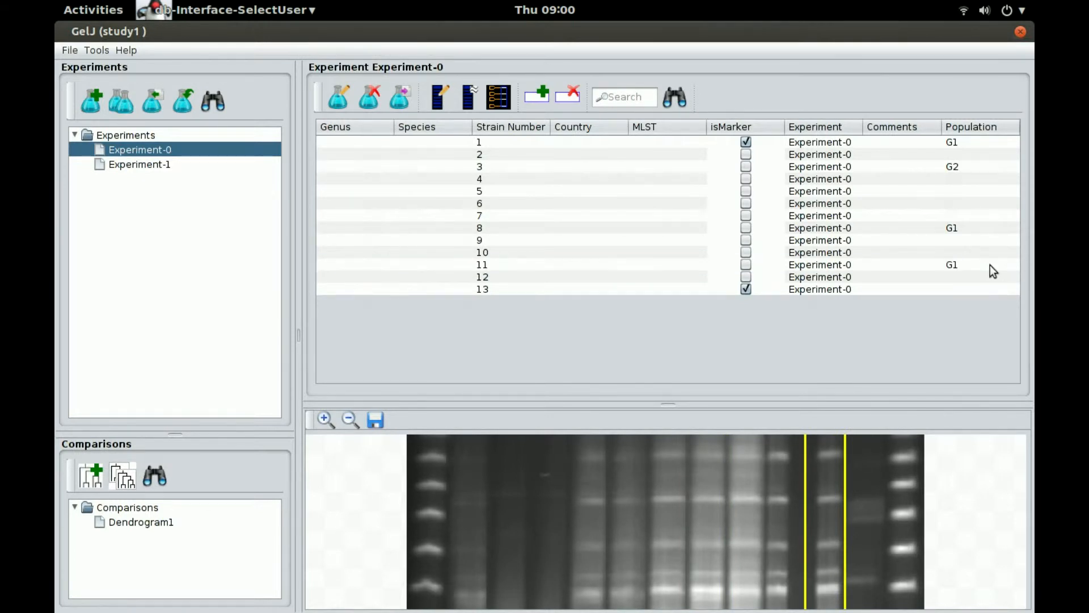
# - Set the population of strain 9 to G2
pyautogui.doubleClick(962, 240)
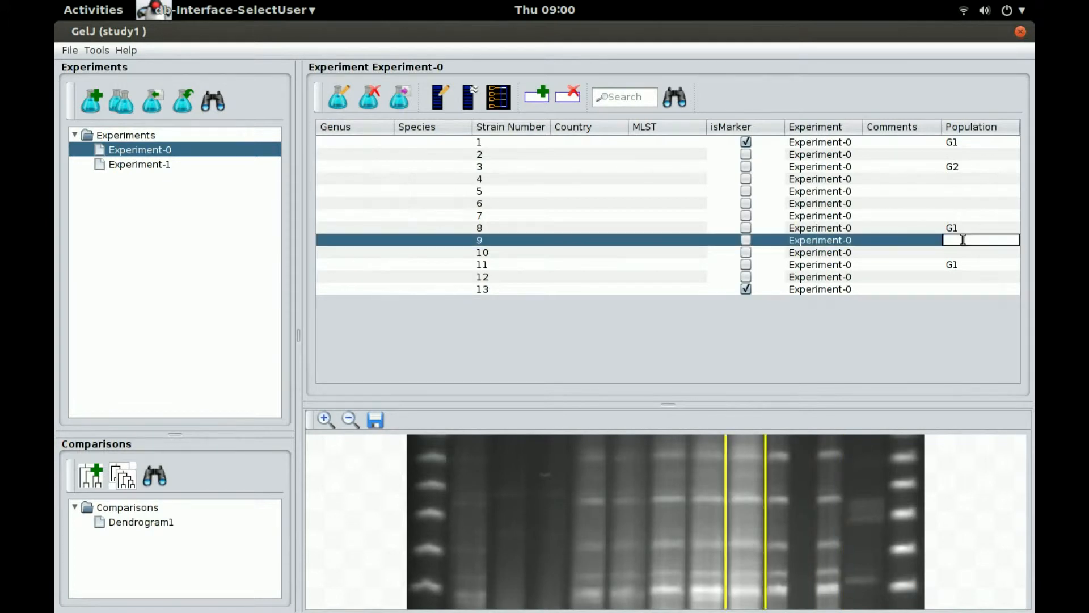
pyautogui.write('G2')
pyautogui.press('Return')
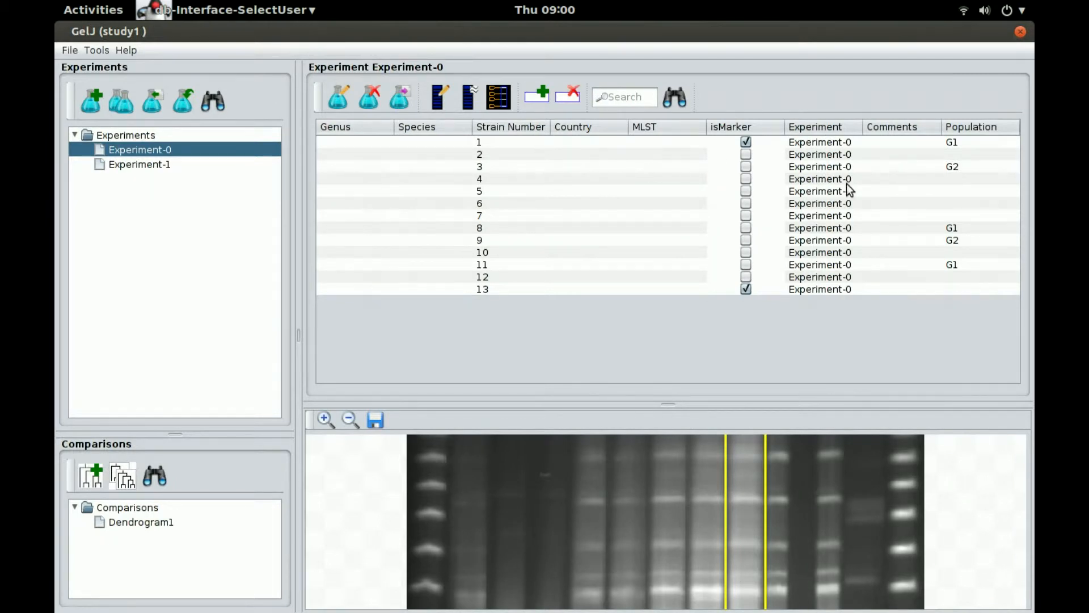
pyautogui.click(976, 176)
pyautogui.click(974, 152)
pyautogui.click(966, 193)
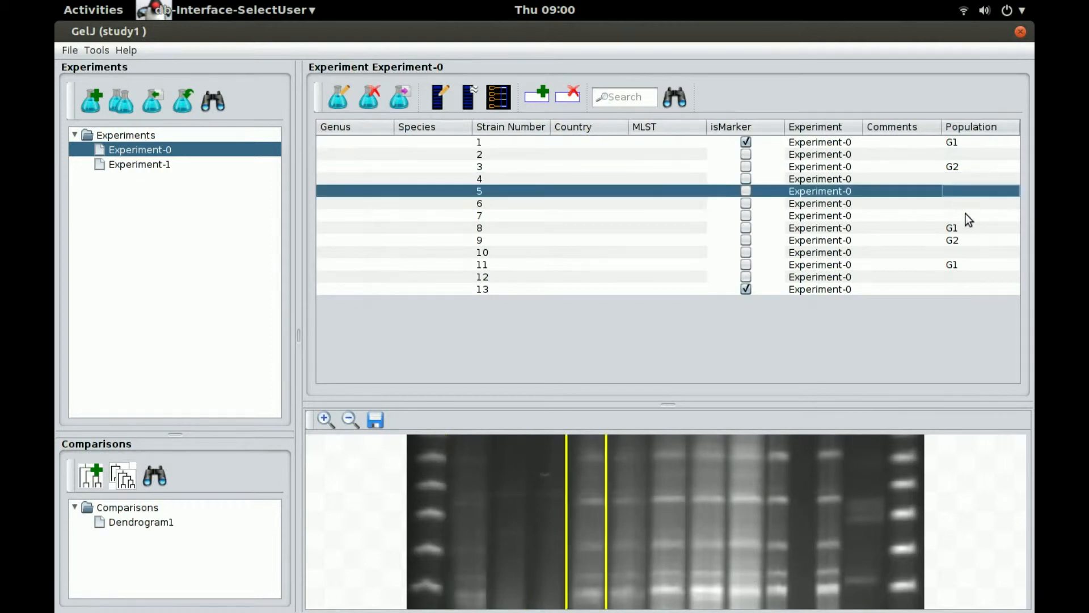
pyautogui.click(965, 215)
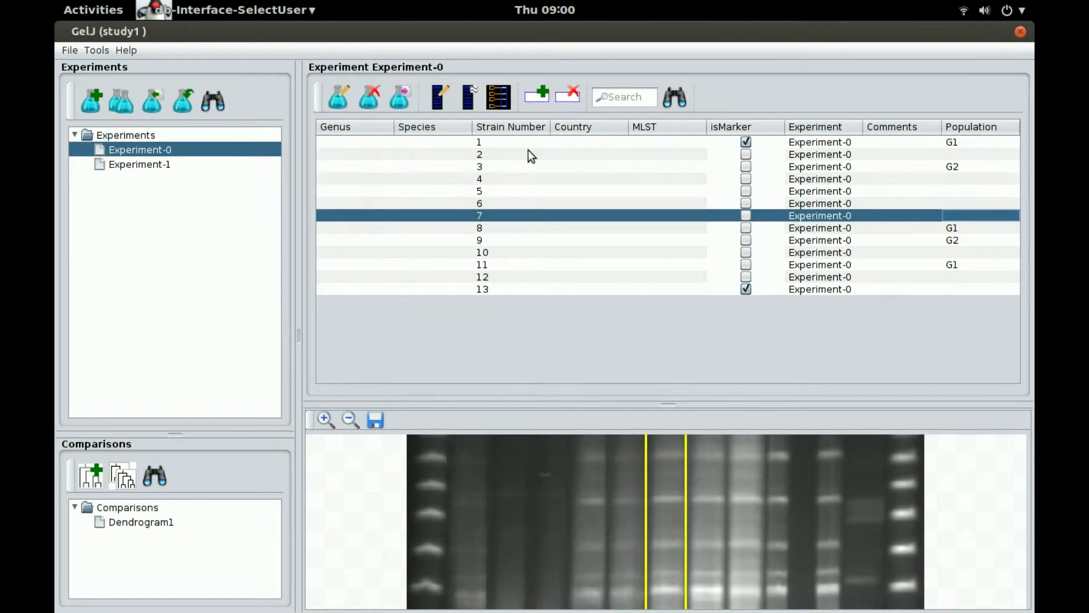
# - Start a population genetics occurrence matrix export titled Test and proceed to choosing experiments
pyautogui.click(105, 53)
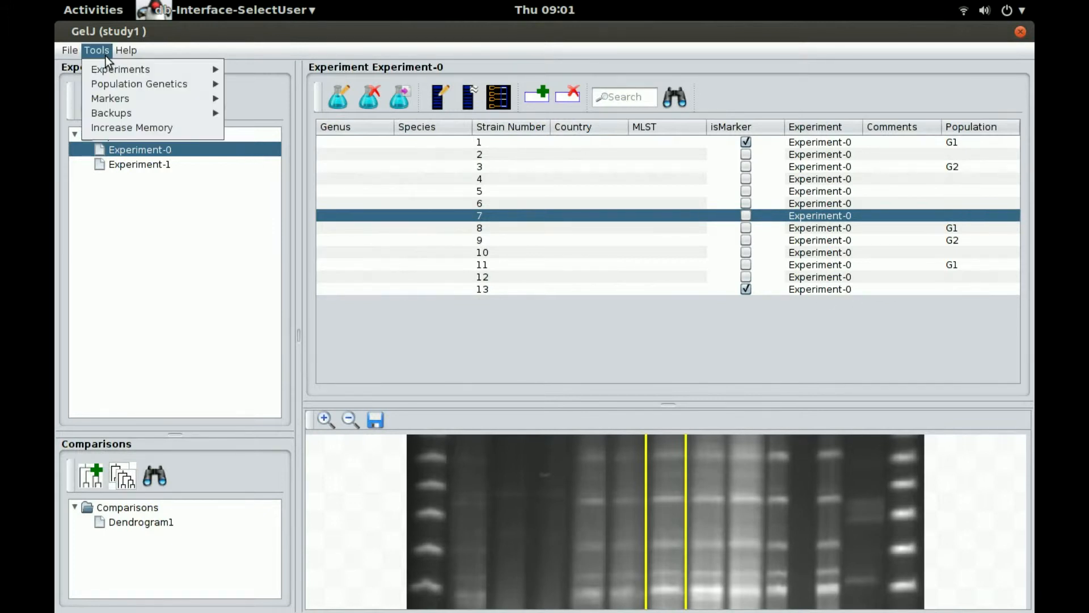
pyautogui.moveTo(108, 82)
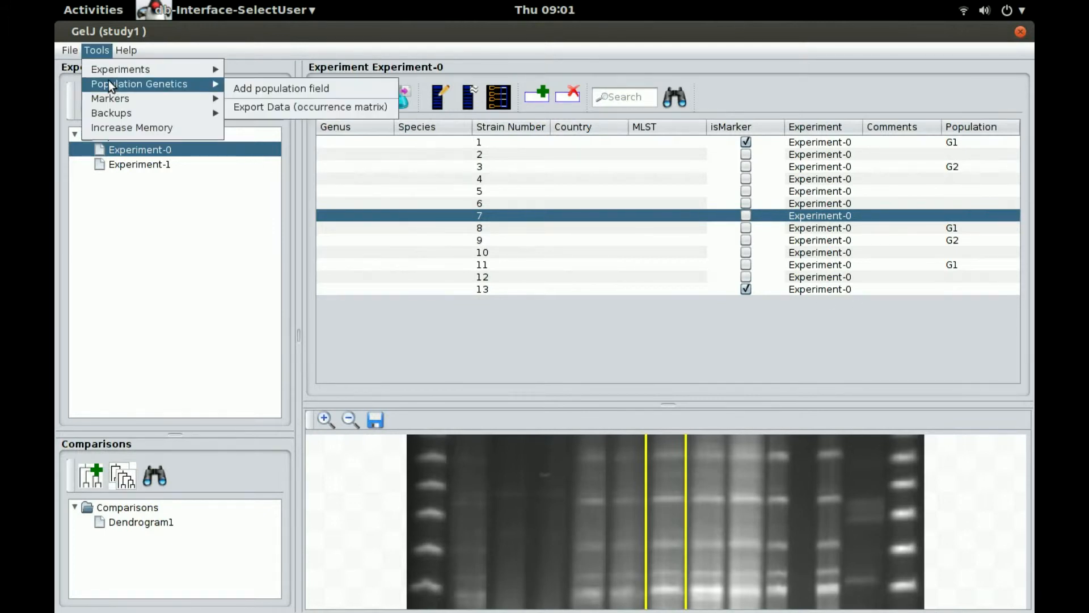
pyautogui.click(322, 108)
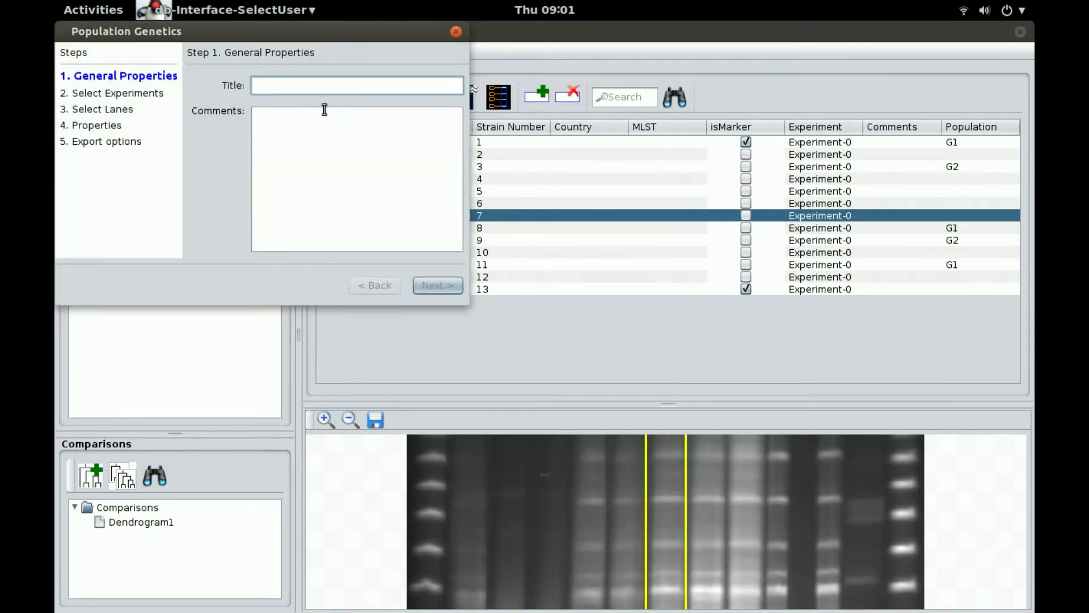
pyautogui.write('Test')
pyautogui.click(433, 287)
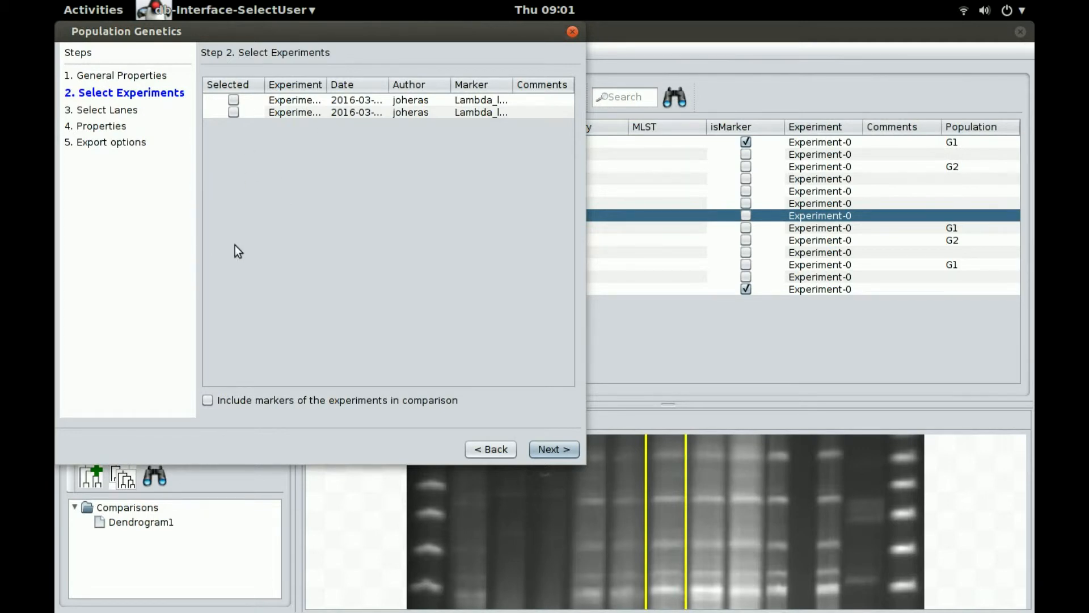
# - Include the first listed experiment without its markers and select all of its lanes for the export
pyautogui.click(233, 99)
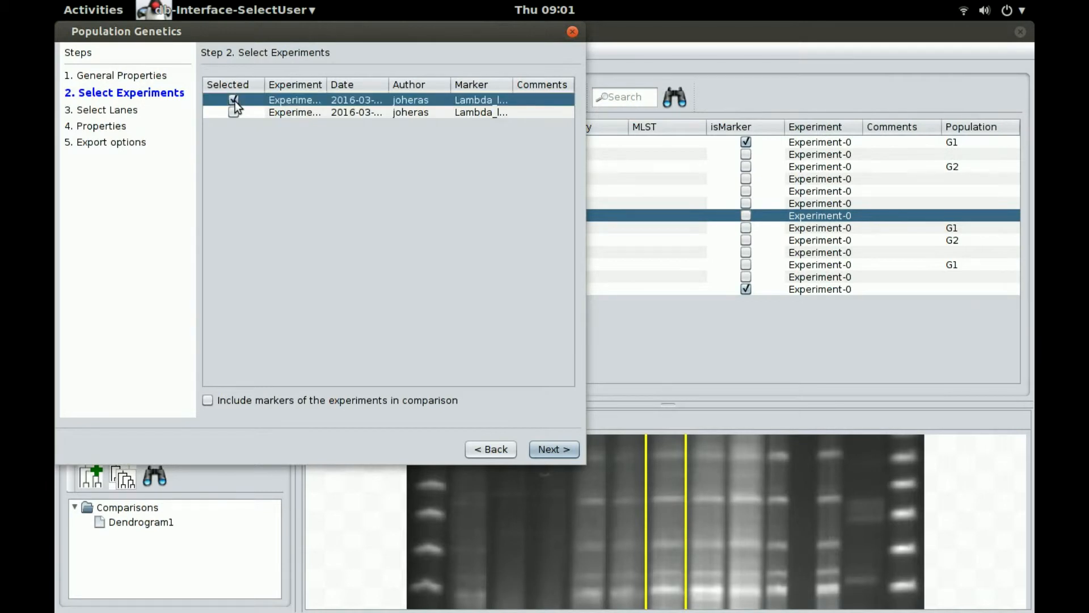
pyautogui.click(545, 449)
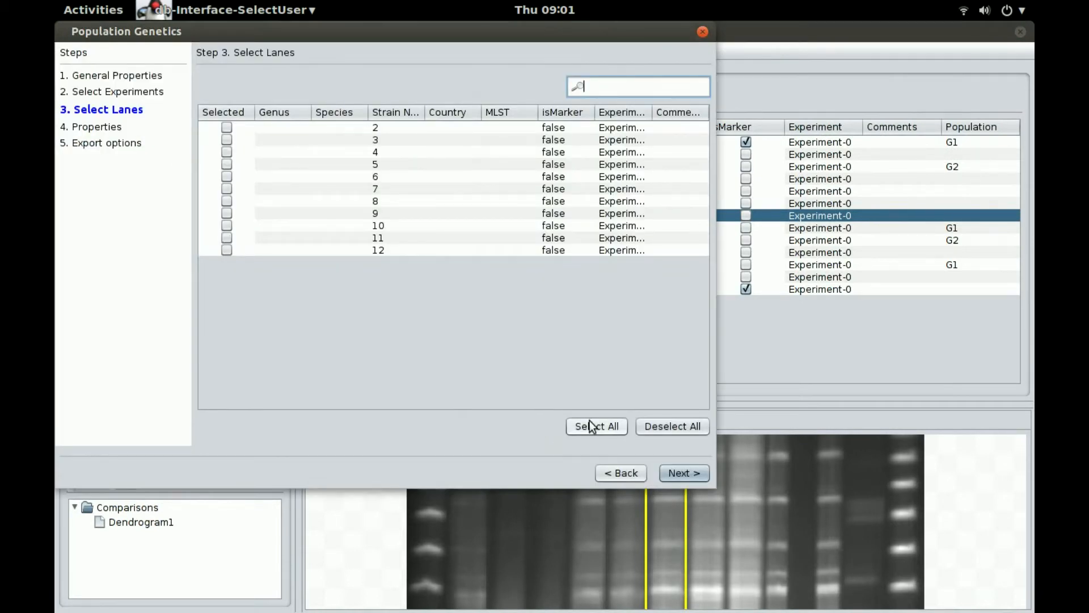
pyautogui.click(617, 431)
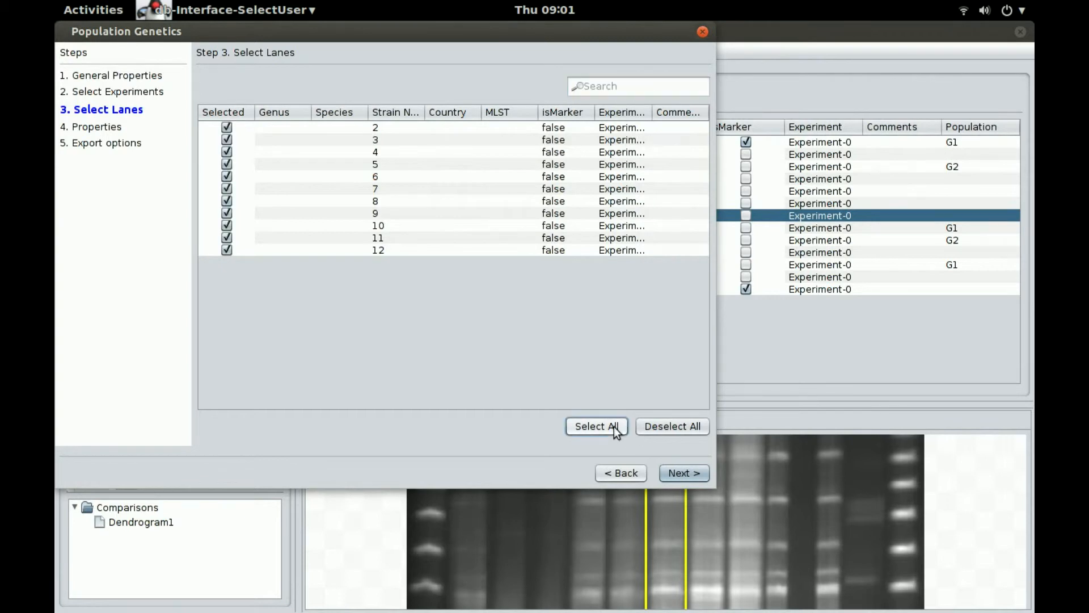
pyautogui.click(684, 473)
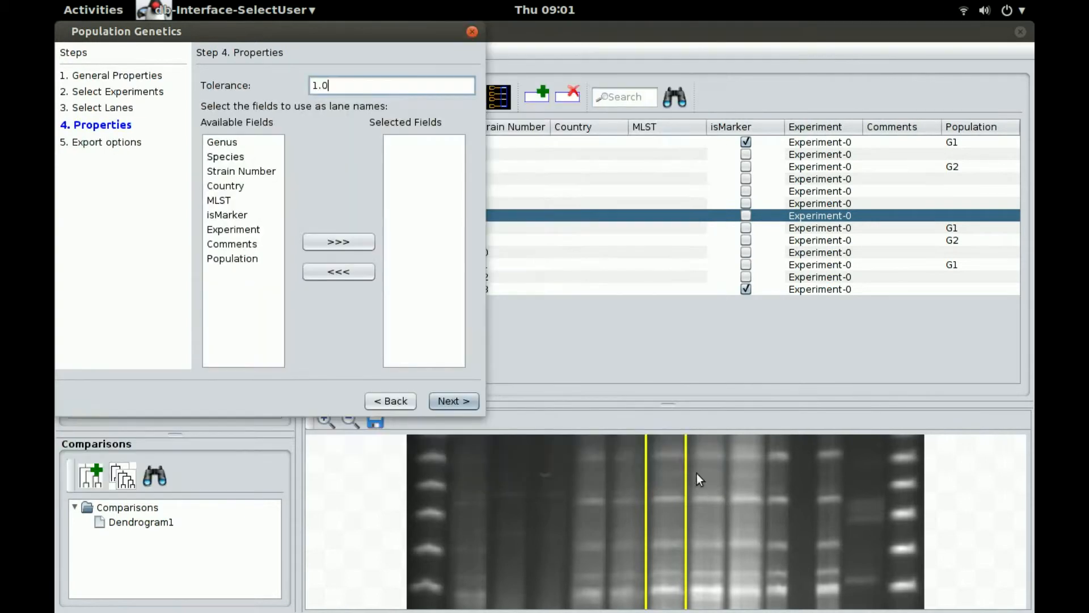
# - Set the tolerance to 1.0 and use the Strain Number field for the lane names
pyautogui.click(317, 84)
pyautogui.write('1.')
pyautogui.click(257, 173)
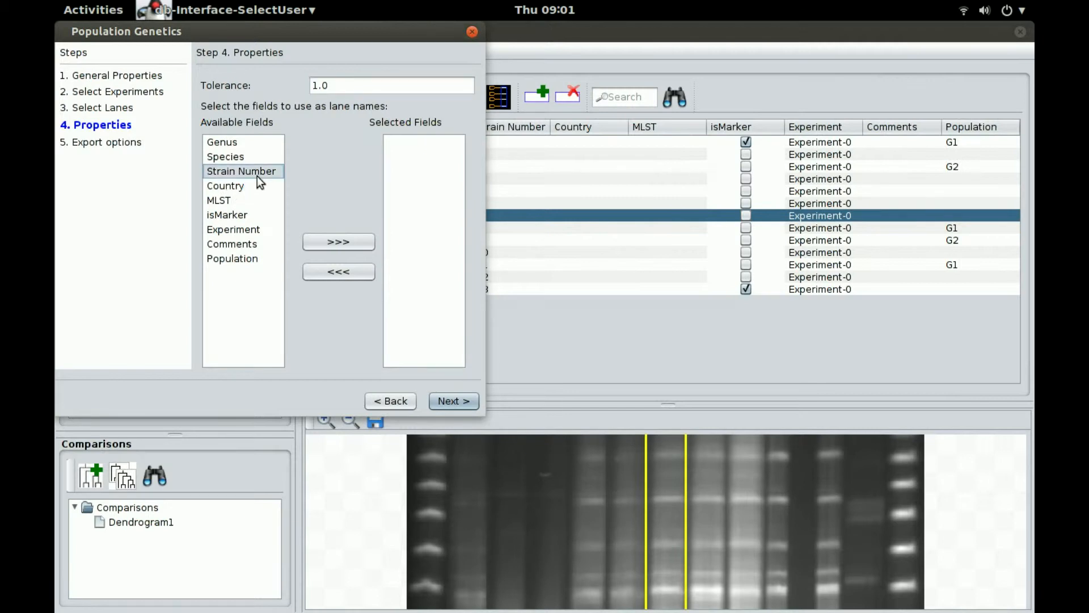
pyautogui.click(332, 242)
pyautogui.click(467, 403)
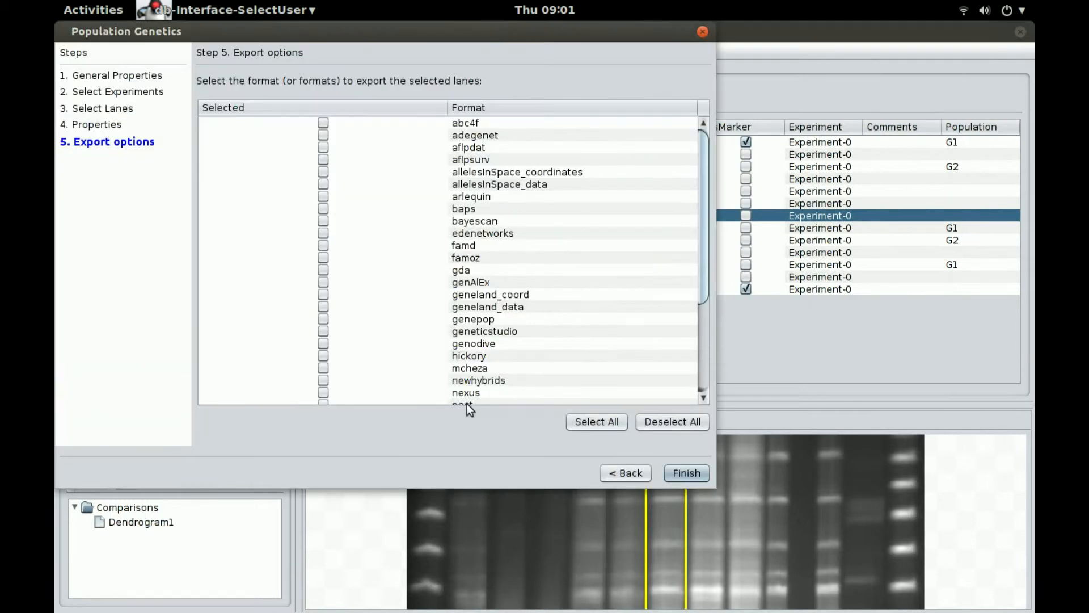
# - Choose abc4f, genAlEx, aflpsurv and bayescan as the export formats and finish the export setup
pyautogui.moveTo(699, 219); pyautogui.dragTo(727, 102)
pyautogui.moveTo(702, 182); pyautogui.dragTo(693, 148)
pyautogui.moveTo(703, 151)
pyautogui.mouseDown()
pyautogui.moveTo(688, 359)
pyautogui.moveTo(699, 247)
pyautogui.moveTo(691, 143)
pyautogui.mouseUp()
pyautogui.click(324, 124)
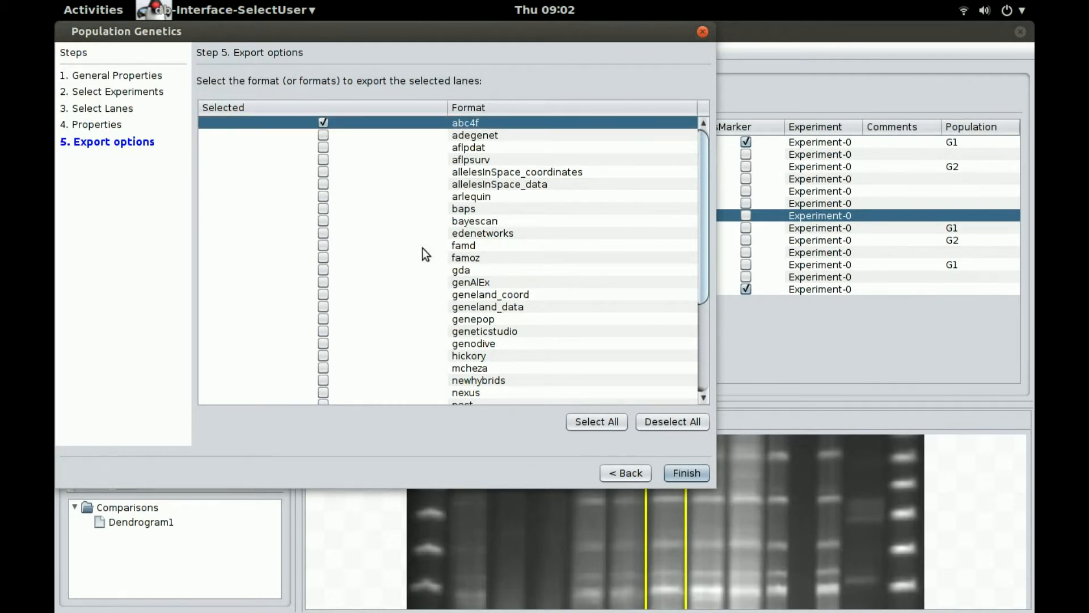
pyautogui.click(322, 283)
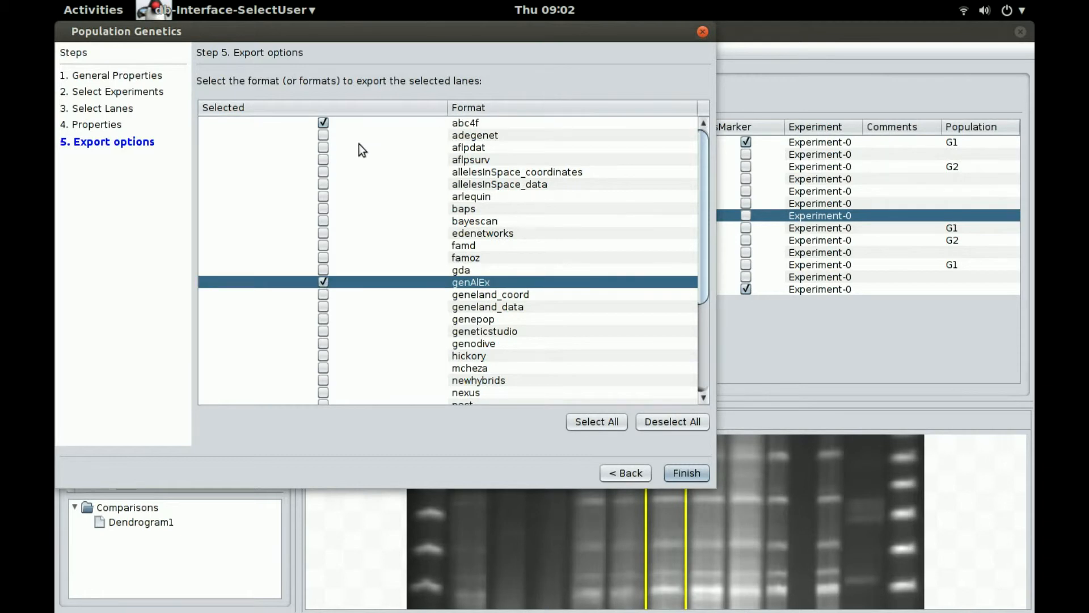
pyautogui.click(324, 161)
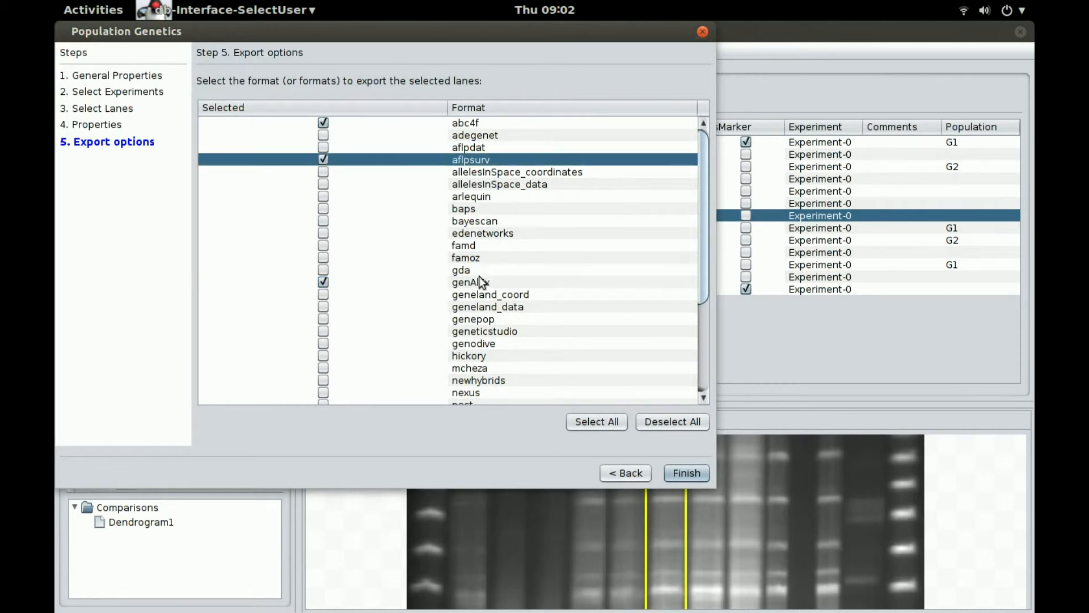
pyautogui.click(325, 221)
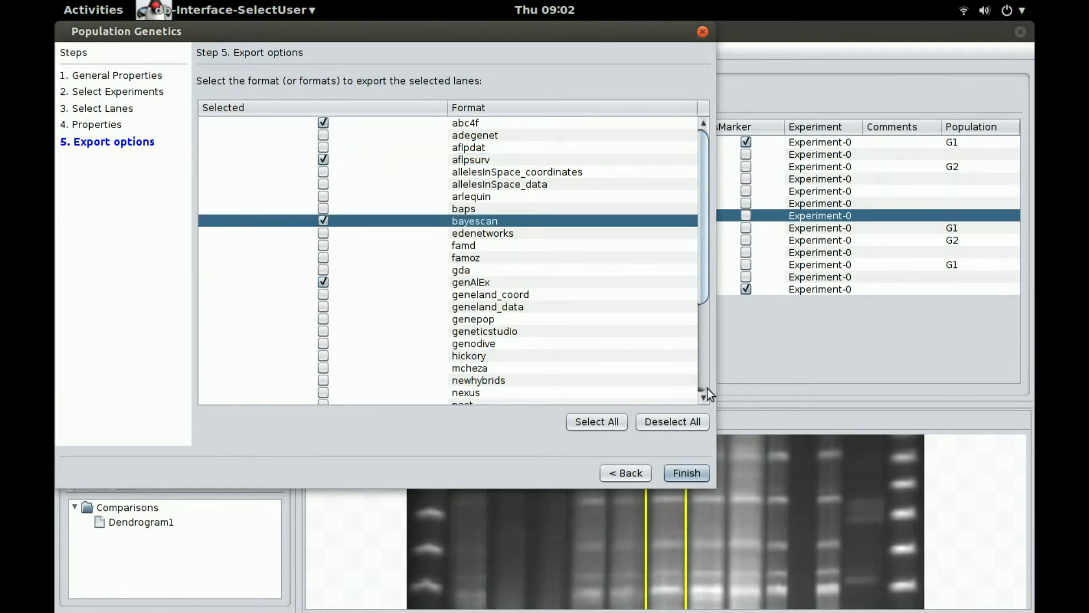
pyautogui.click(687, 474)
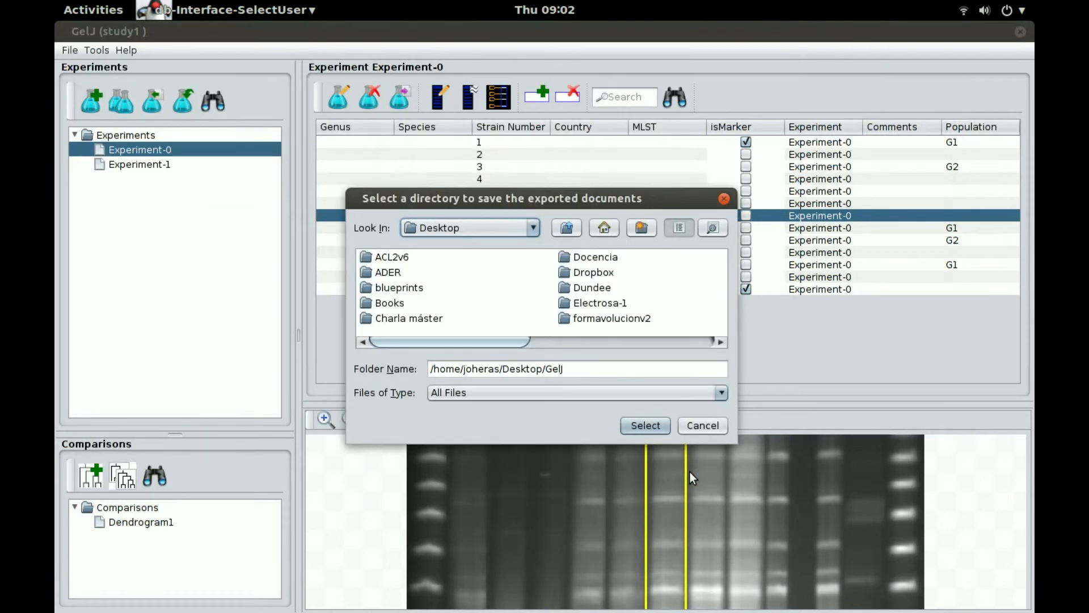
# - Save the exported documents in the output folder on the Desktop and dismiss the completion notice
pyautogui.click(605, 344)
pyautogui.click(627, 341)
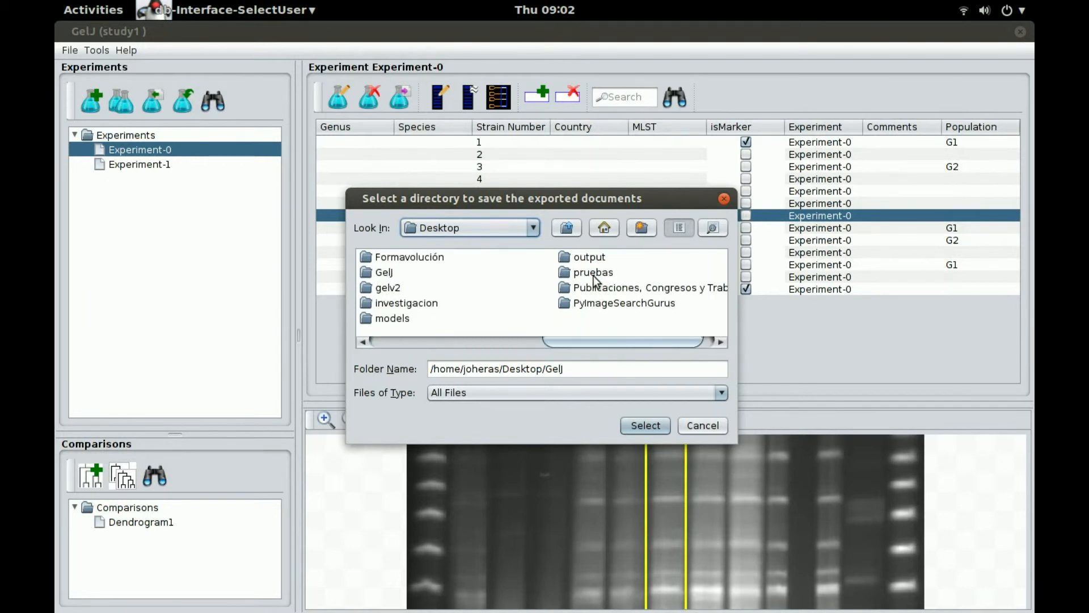
pyautogui.click(588, 259)
pyautogui.doubleClick(569, 259)
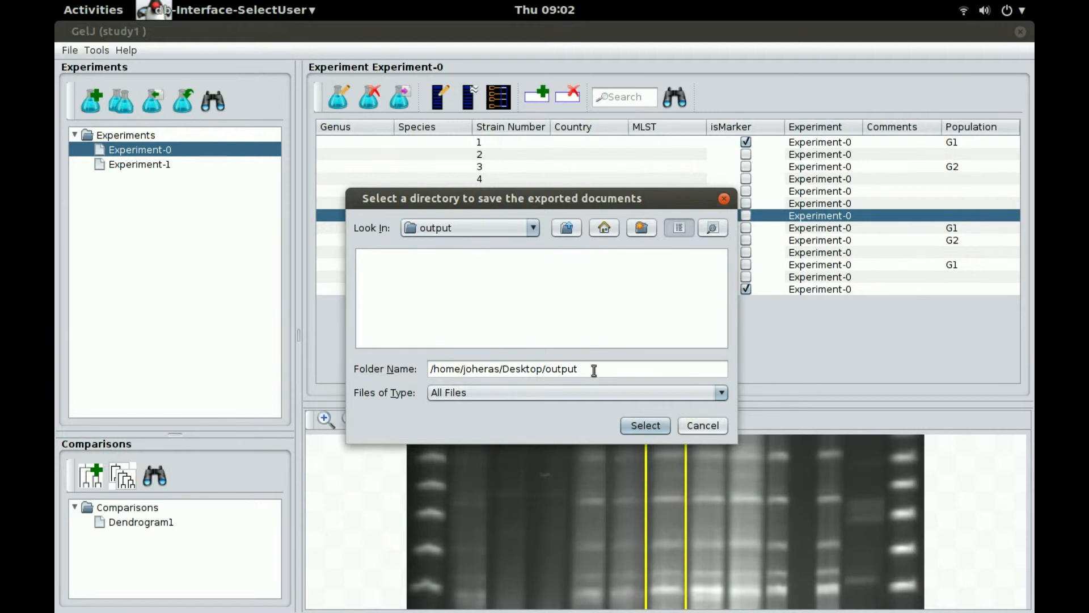
pyautogui.click(651, 430)
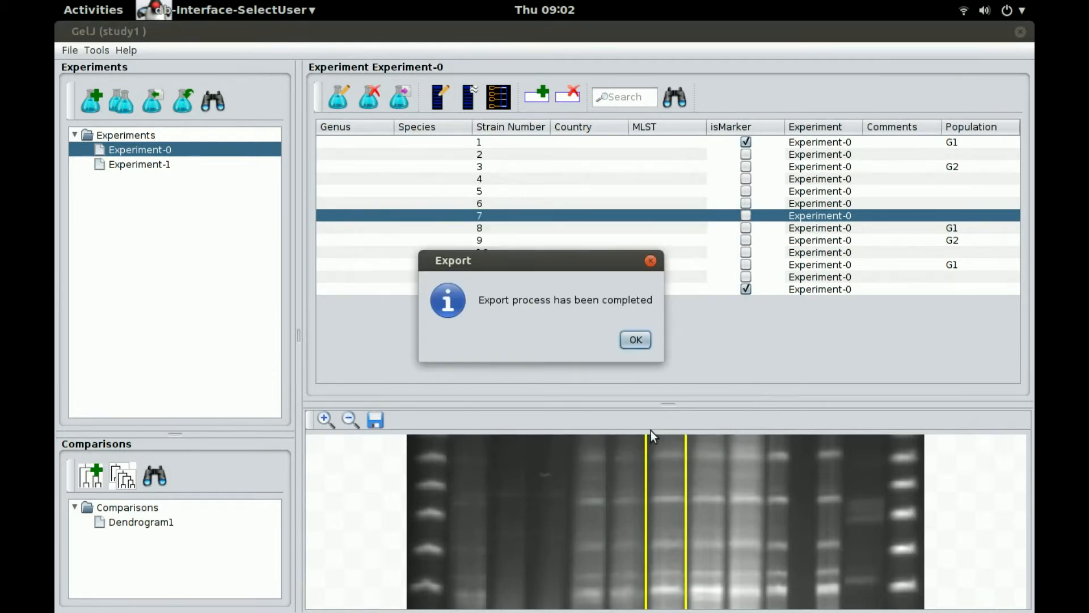
pyautogui.click(636, 340)
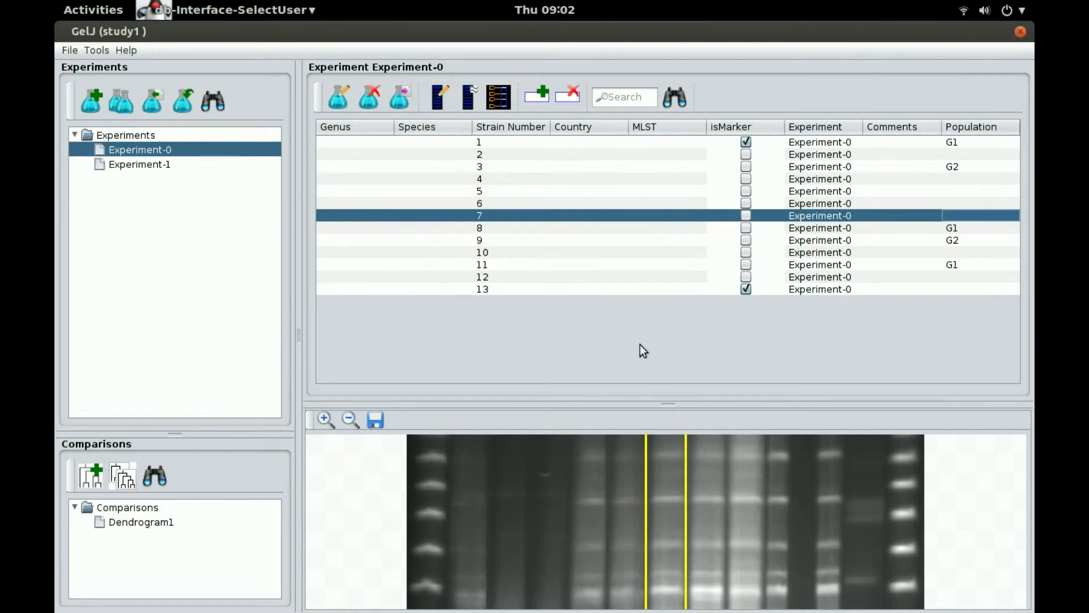
# - Switch to the Files window showing the output folder and select instructions_abc4f.txt
pyautogui.hotkey('alt', 'Tab')
pyautogui.hotkey('alt', 'Tab')
pyautogui.hotkey('alt', 'Tab')
pyautogui.hotkey('alt', 'Tab')
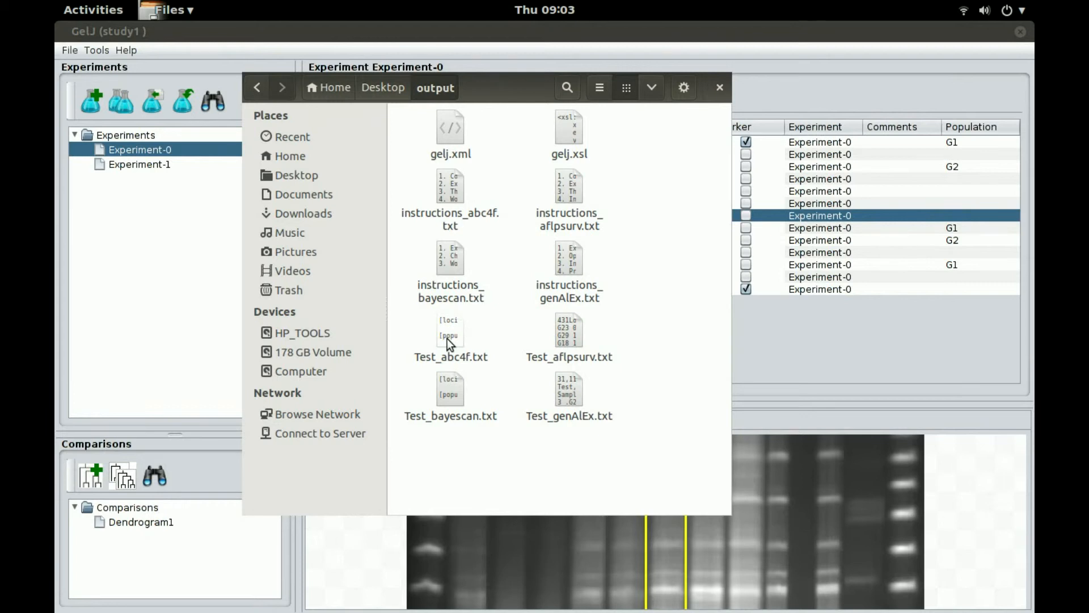
pyautogui.click(442, 196)
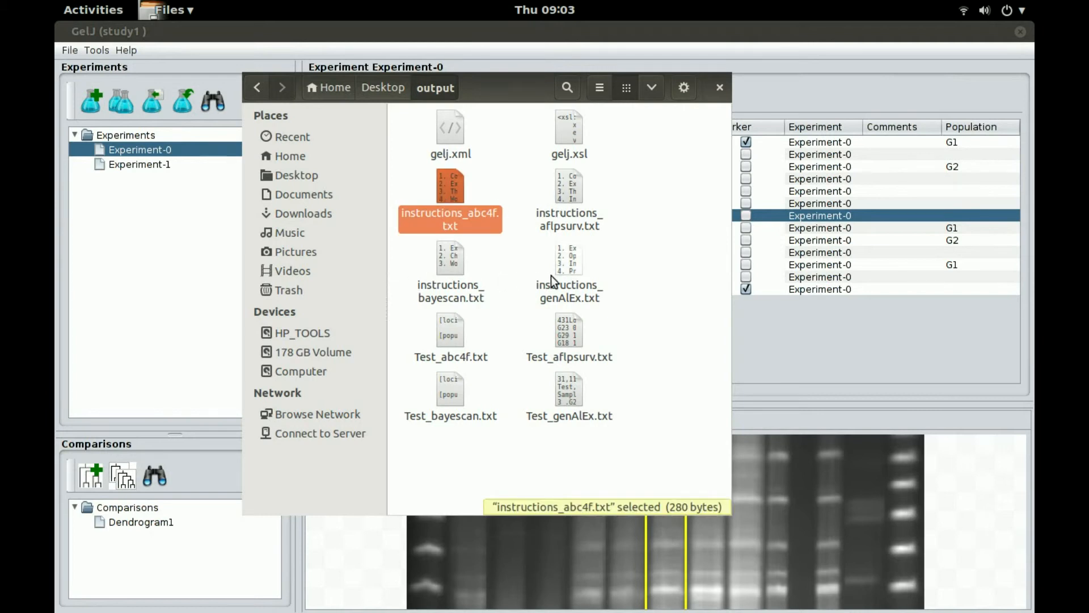
# - Open instructions_abc4f.txt to read how to use the exported data with ABC4F, and close the text file
pyautogui.doubleClick(451, 189)
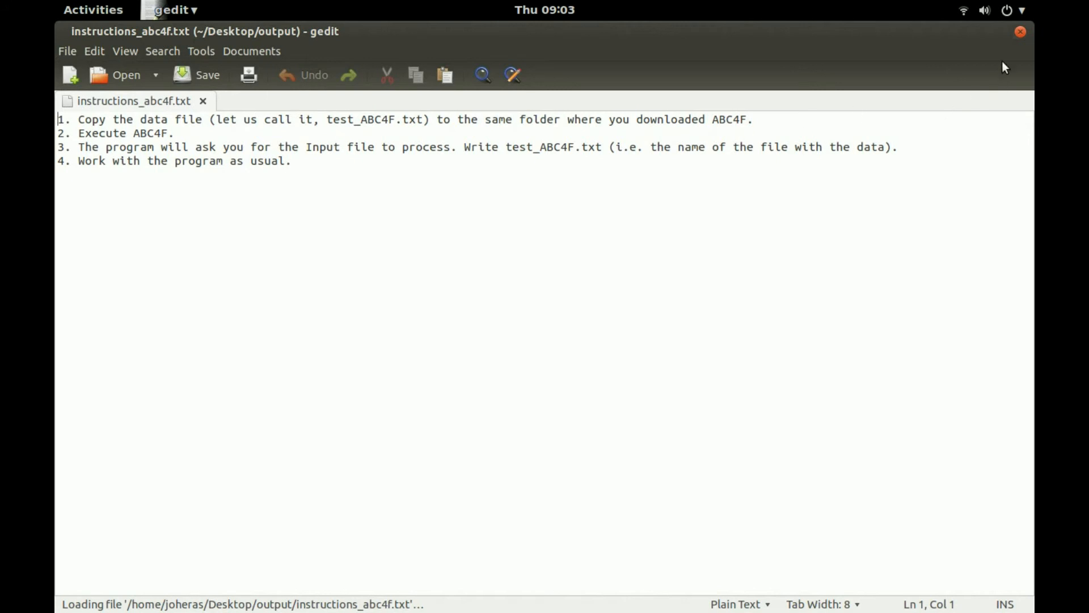
pyautogui.click(1021, 33)
pyautogui.click(703, 448)
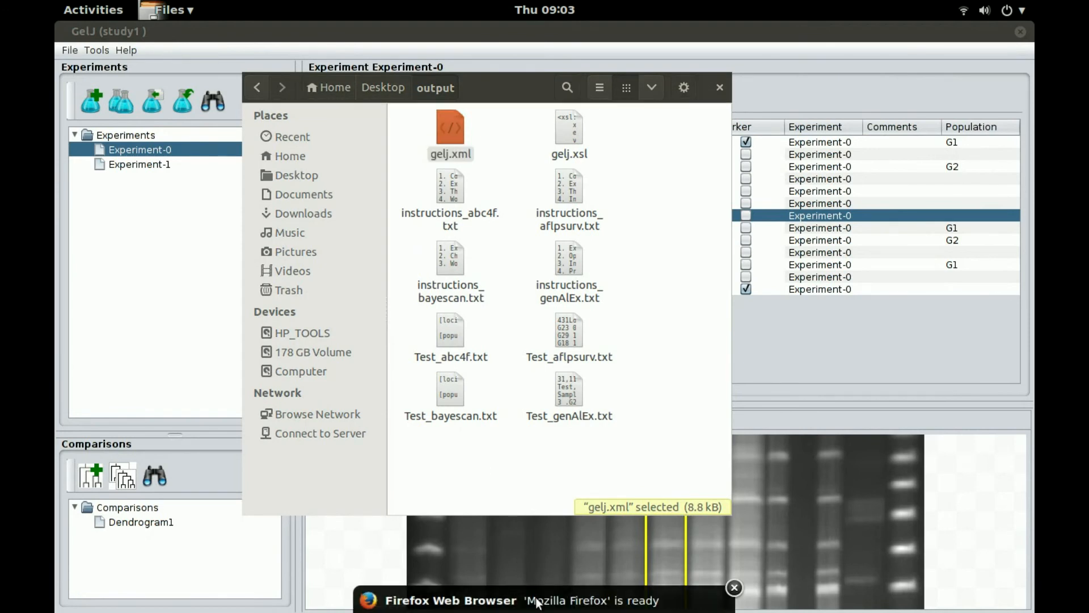
# - View the exported gelj.xml in Firefox, examine the locus tables of all populations, and return to the output folder in Files
pyautogui.click(538, 600)
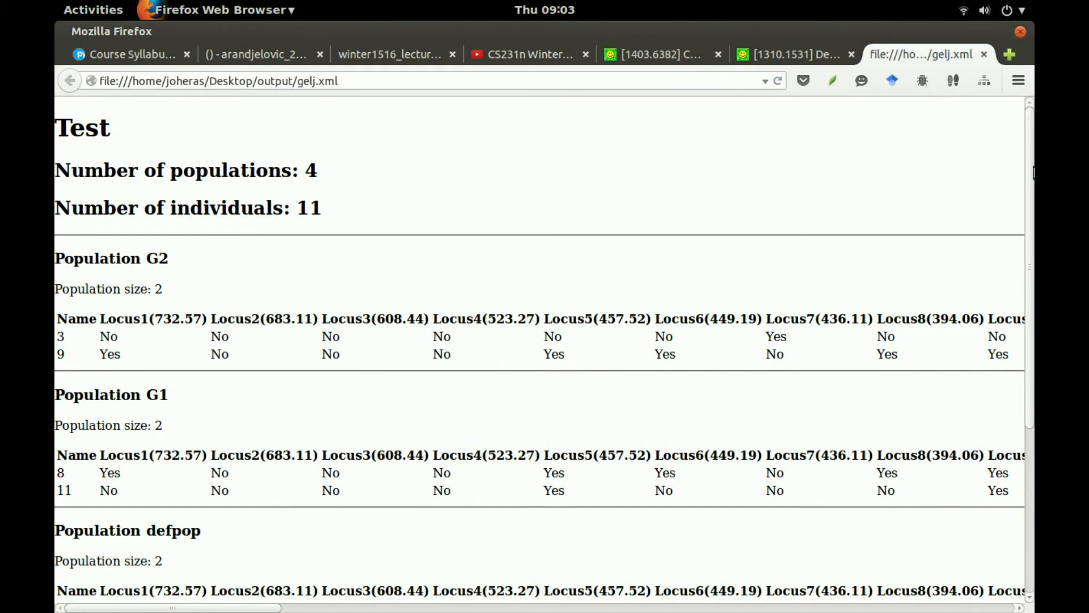
pyautogui.moveTo(1027, 231); pyautogui.dragTo(1028, 173)
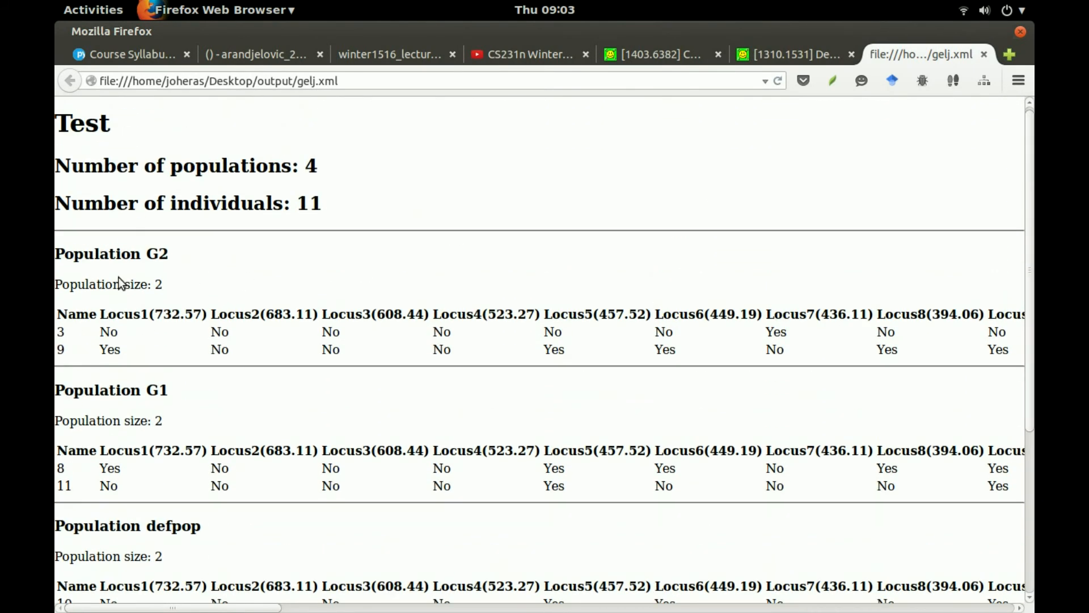
pyautogui.moveTo(1028, 347); pyautogui.dragTo(1020, 497)
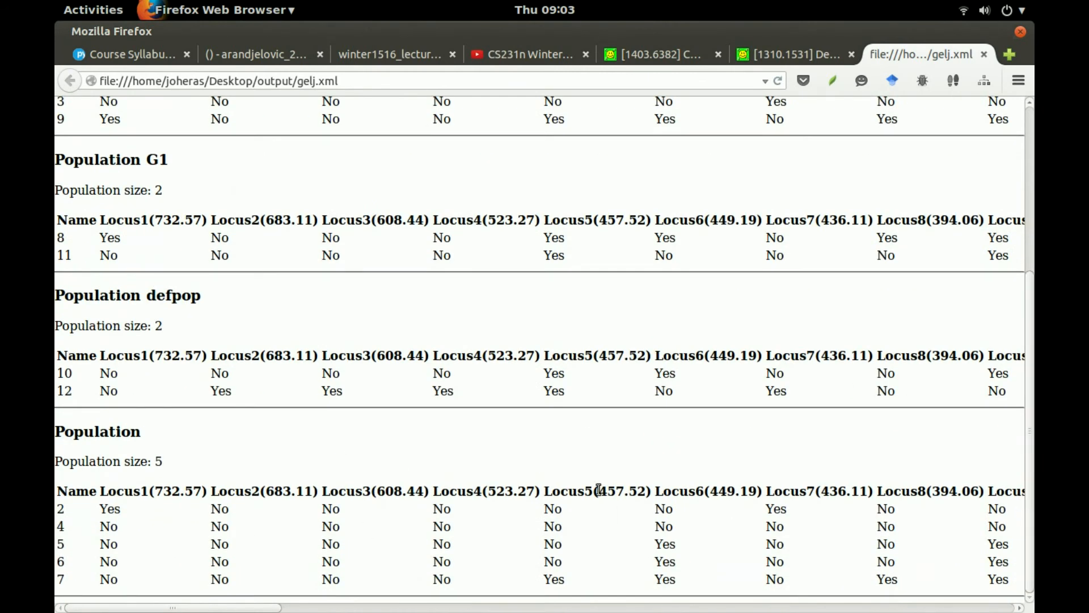
pyautogui.moveTo(1032, 433); pyautogui.dragTo(998, 230)
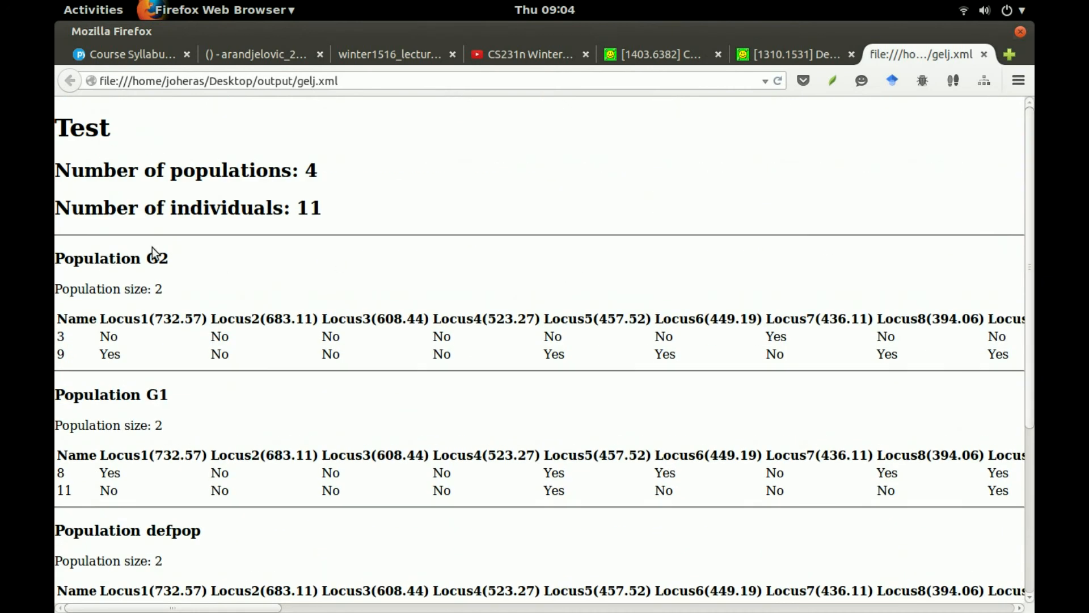
pyautogui.hotkey('ctrl', 'alt', 'Up')
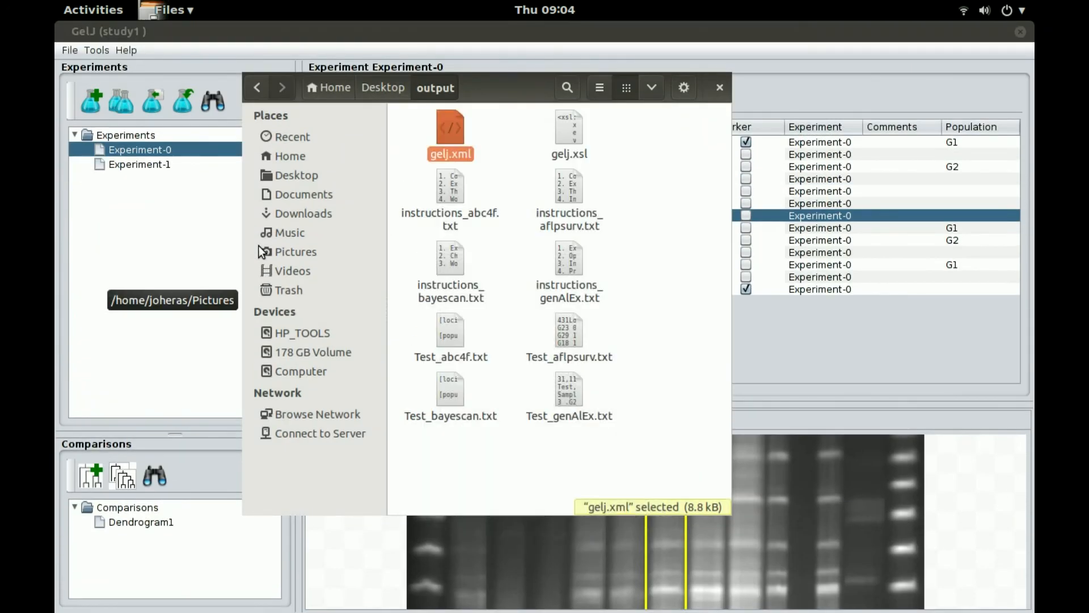